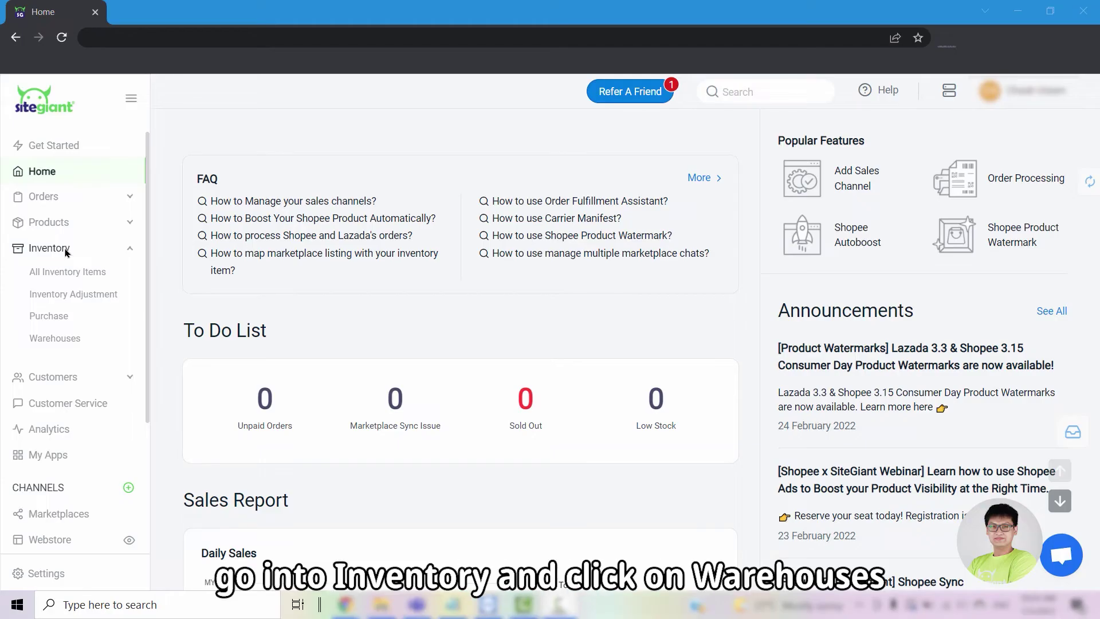
- Open the Default warehouse's Manage Warehouse page from the Warehouses list
{"action": "left_click", "coordinate": [59, 348]}
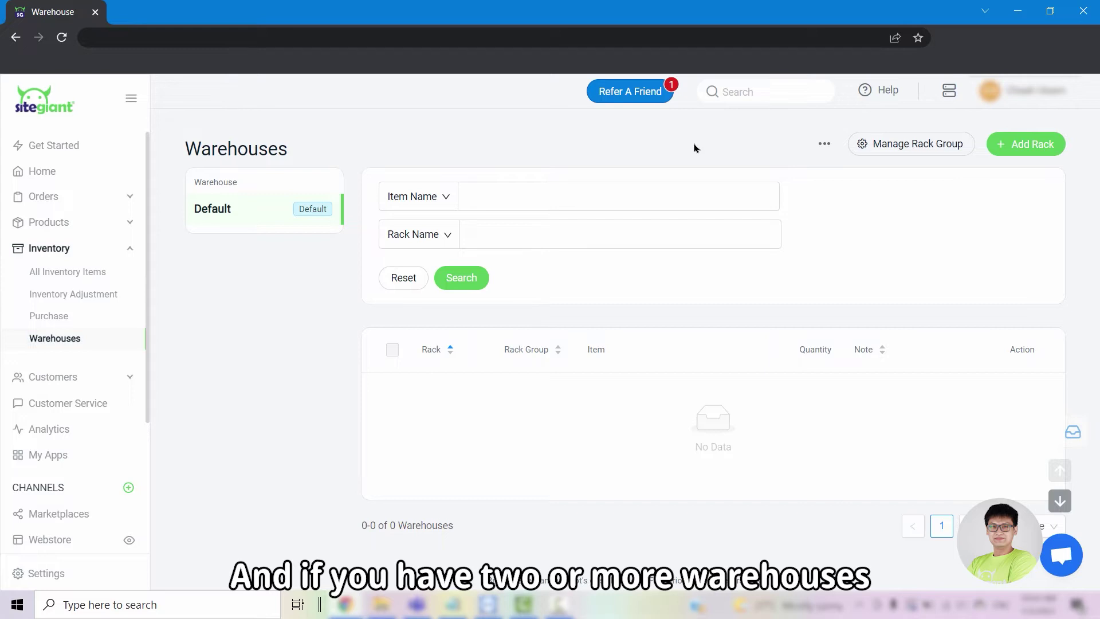
{"action": "left_click", "coordinate": [823, 150]}
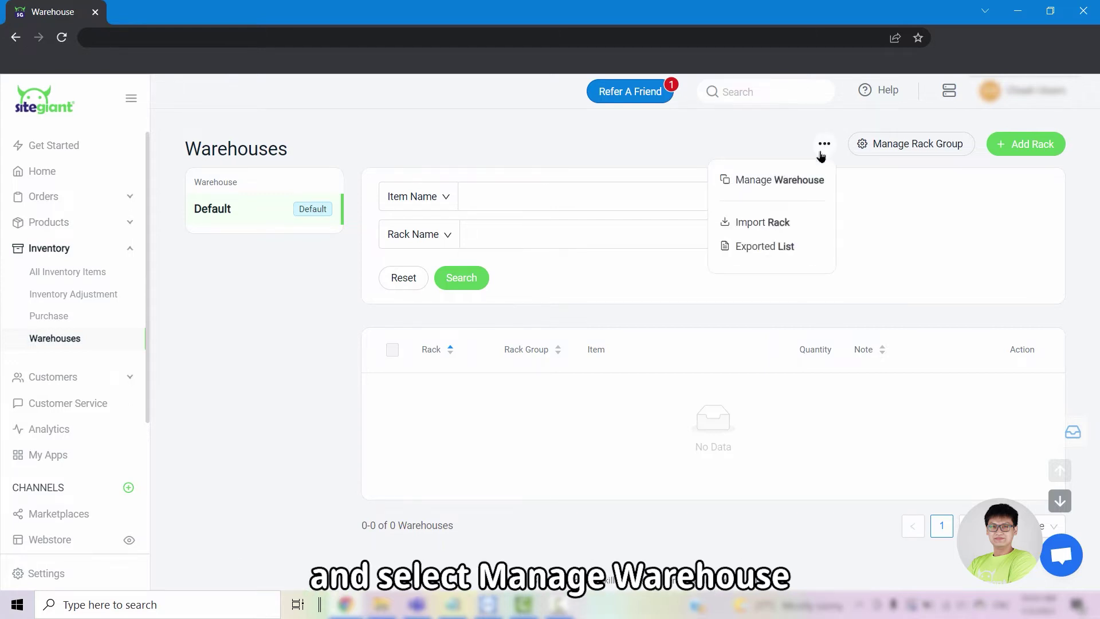
{"action": "left_click", "coordinate": [810, 182]}
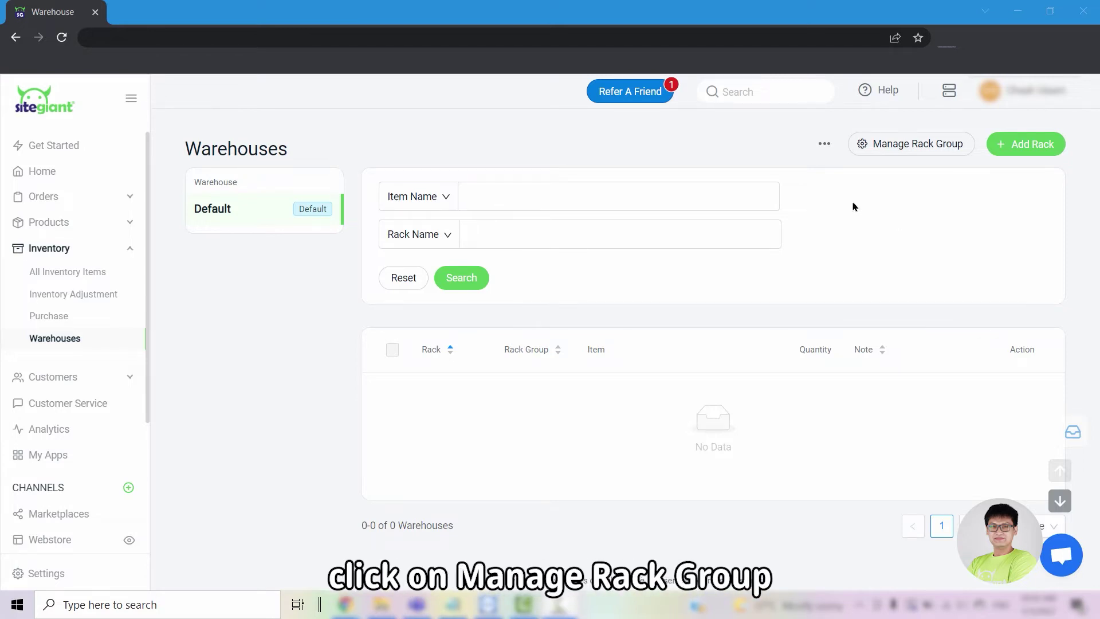
- Add a new rack group named A in the rack group manager and save it
{"action": "left_click", "coordinate": [903, 153]}
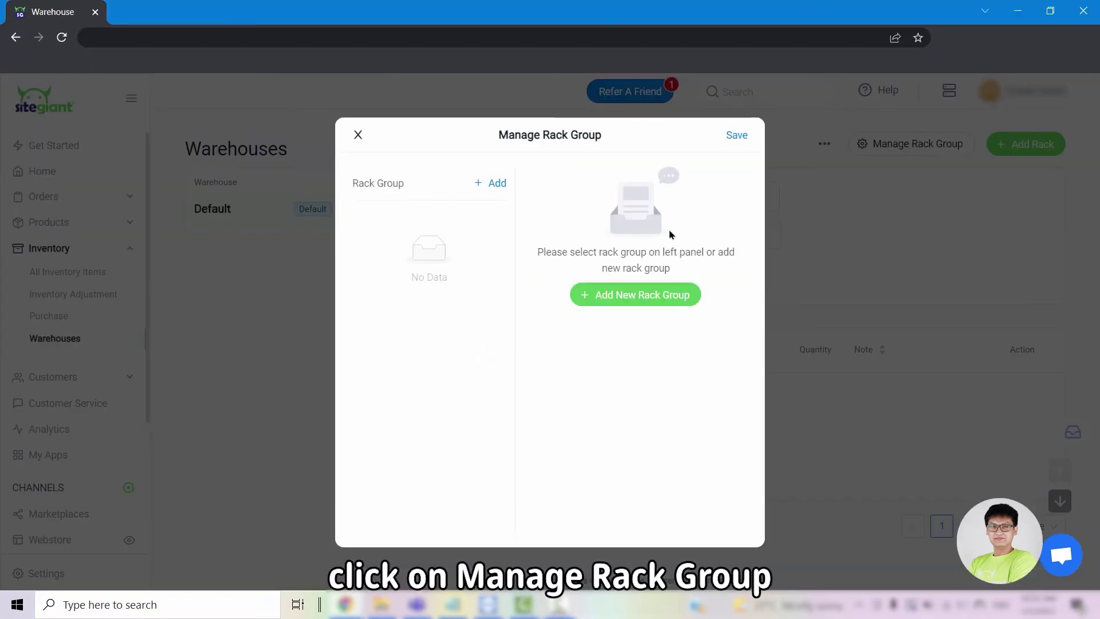
{"action": "left_click", "coordinate": [668, 299]}
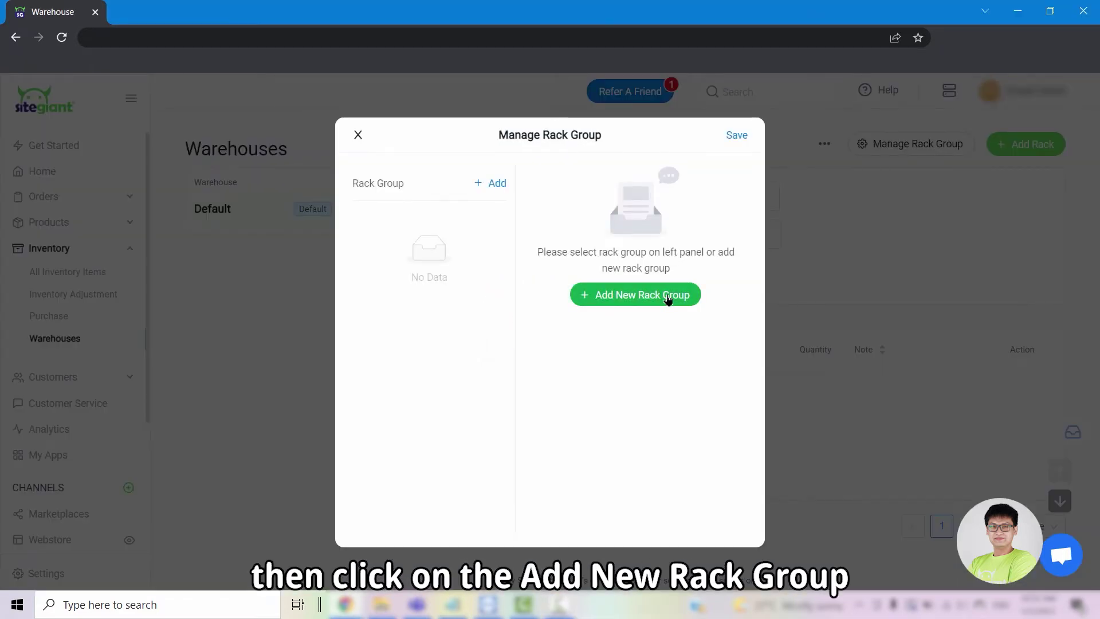
{"action": "left_click", "coordinate": [643, 215]}
{"action": "type", "text": "A"}
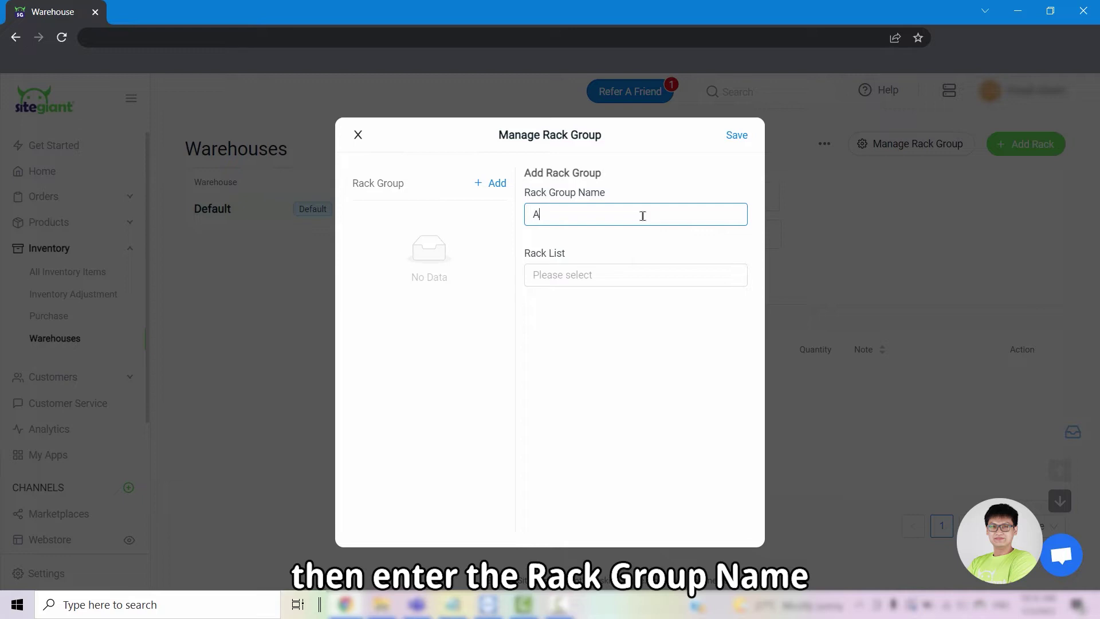
{"action": "left_click", "coordinate": [737, 135]}
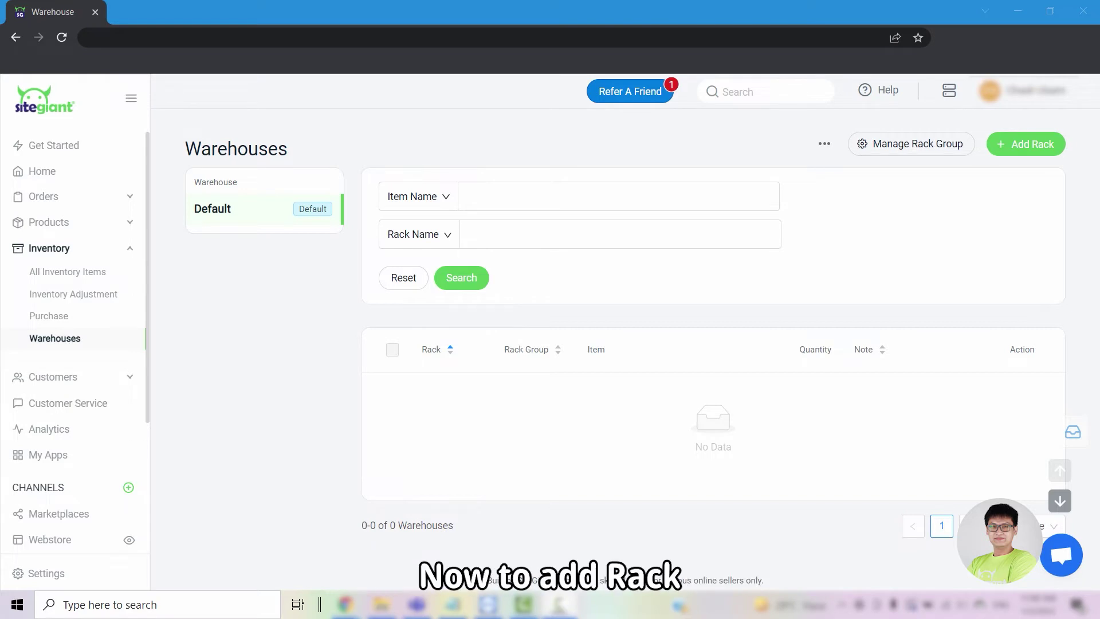
- Create rack A-1 in rack group A and save it
{"action": "left_click", "coordinate": [1027, 147]}
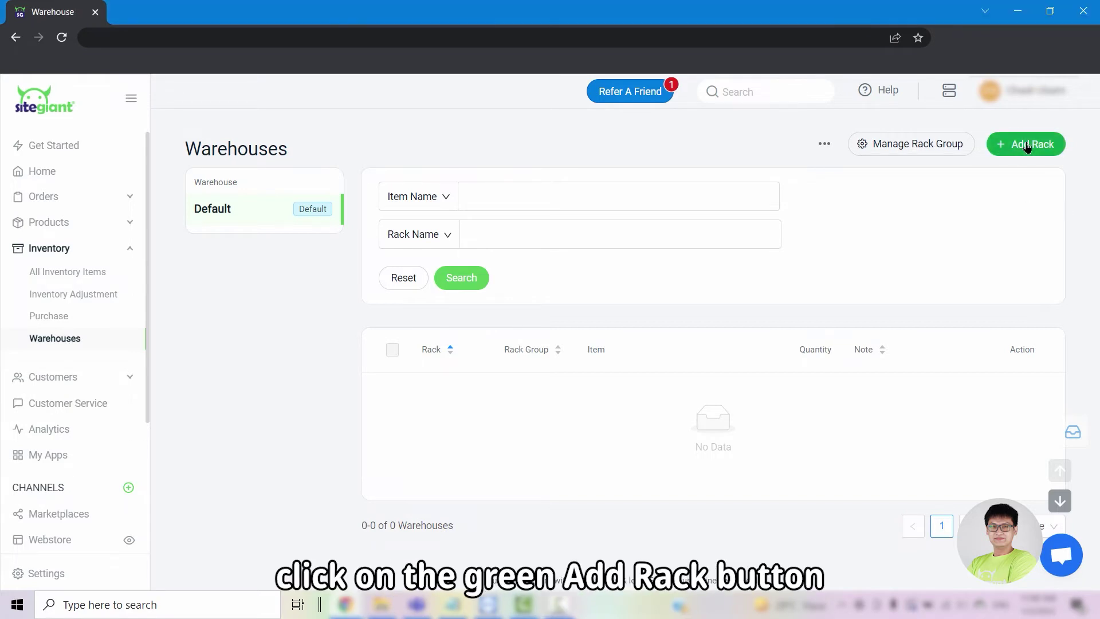
{"action": "left_click", "coordinate": [452, 263]}
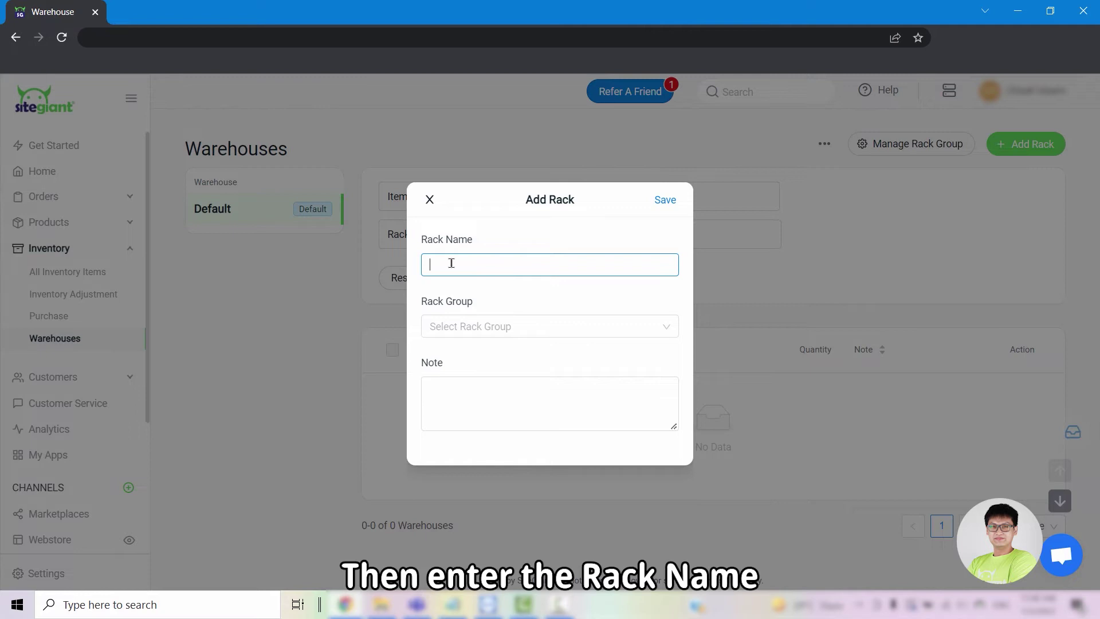
{"action": "type", "text": "A-1"}
{"action": "left_click", "coordinate": [507, 327]}
{"action": "left_click", "coordinate": [483, 377]}
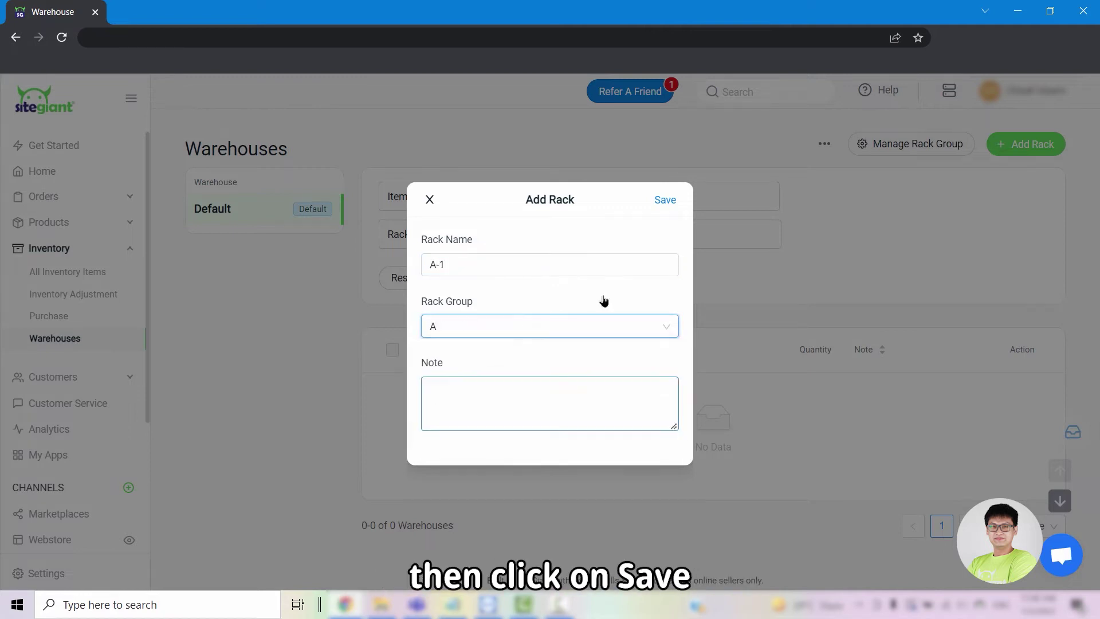
{"action": "left_click", "coordinate": [666, 200]}
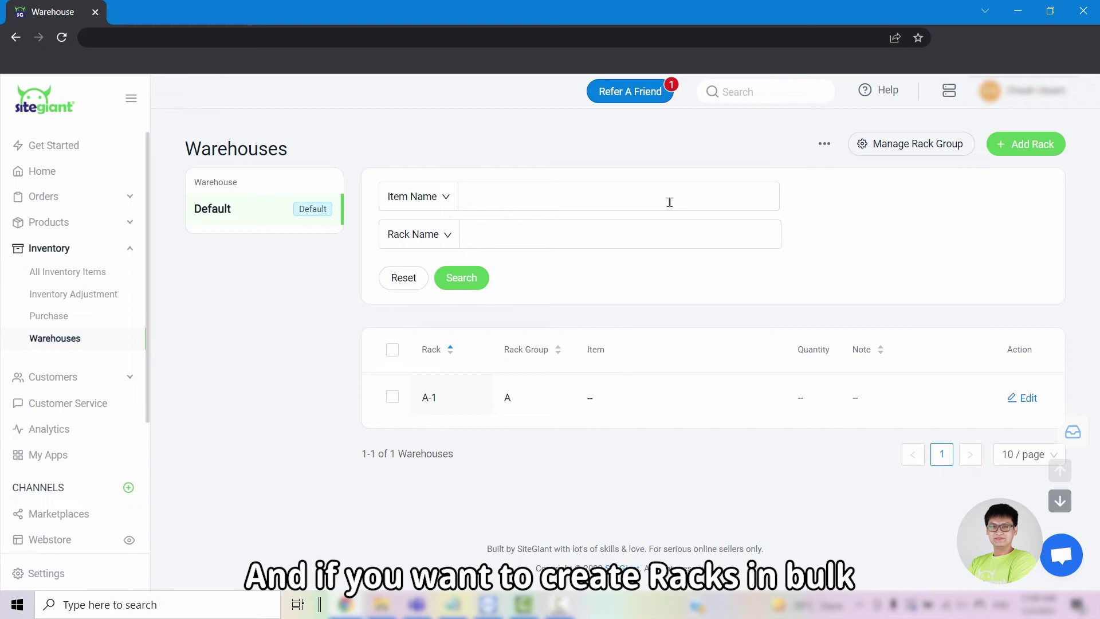
- Bulk-import racks via Import Rack, then open Gold Cuban Link/Chain/Necklace's warehouse info
{"action": "left_click", "coordinate": [823, 150]}
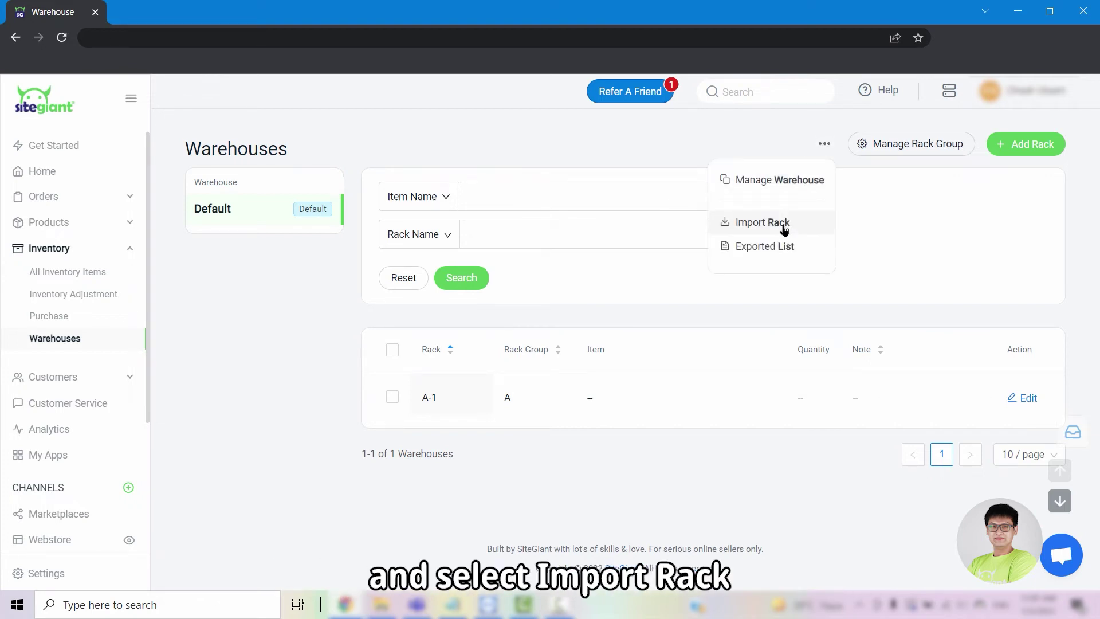
{"action": "left_click", "coordinate": [784, 229]}
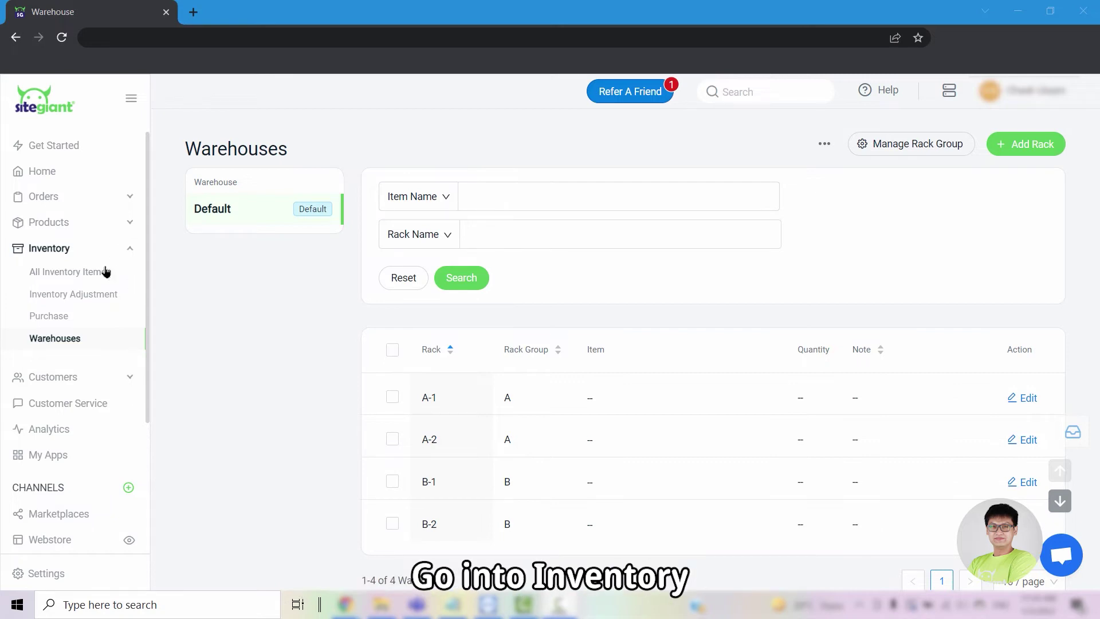
{"action": "left_click", "coordinate": [66, 274]}
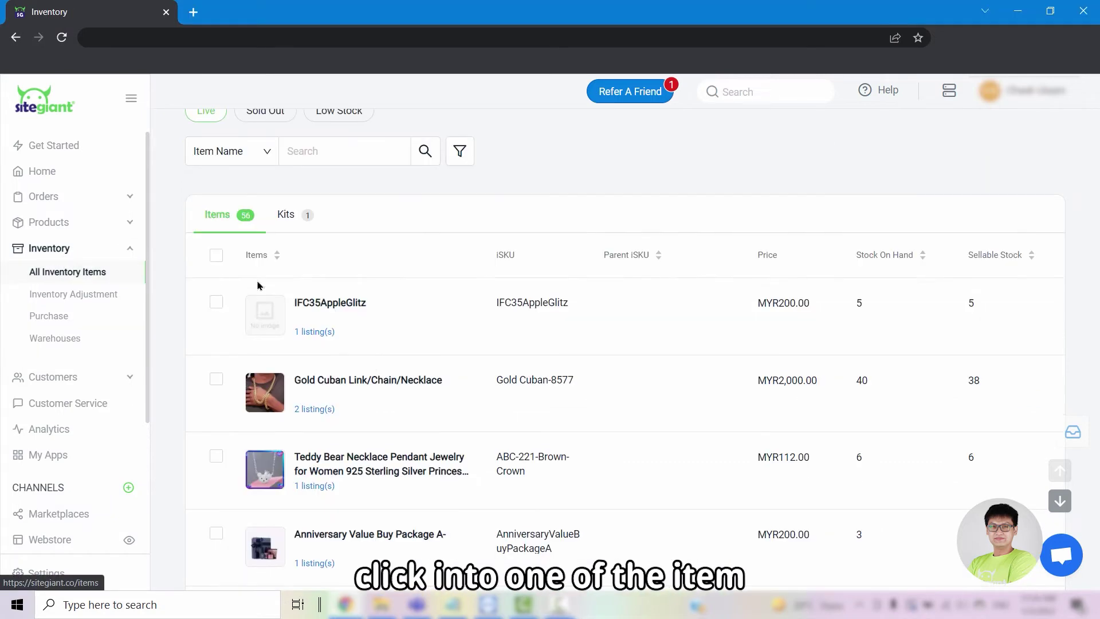
{"action": "left_click", "coordinate": [390, 391]}
{"action": "scroll", "coordinate": [542, 271], "scroll_direction": "down", "scroll_amount": 8}
{"action": "scroll", "coordinate": [542, 269], "scroll_direction": "down", "scroll_amount": 2}
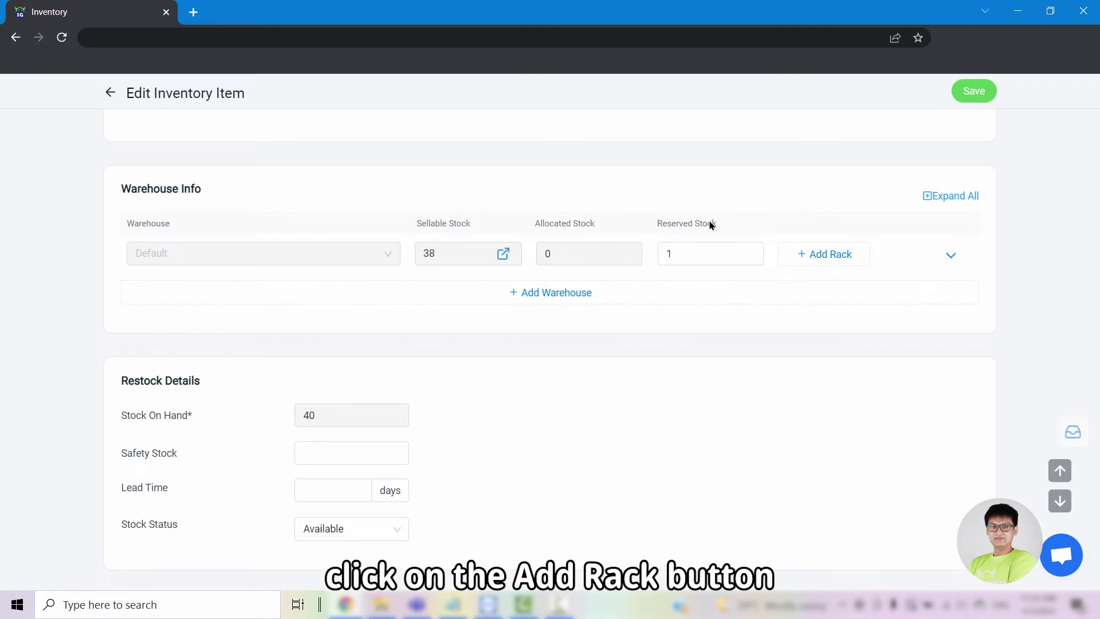
- Assign the item's stock to racks A-1 and A-2, 20 units on A-2, with A-2 moved first
{"action": "left_click", "coordinate": [812, 262]}
{"action": "left_click", "coordinate": [317, 326]}
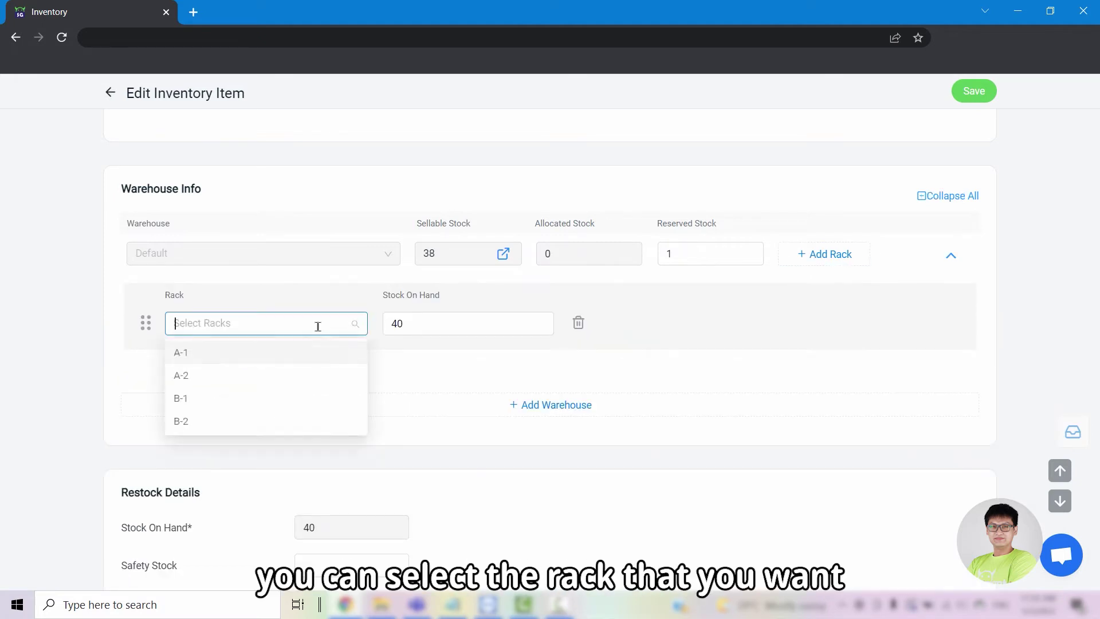
{"action": "left_click", "coordinate": [241, 353]}
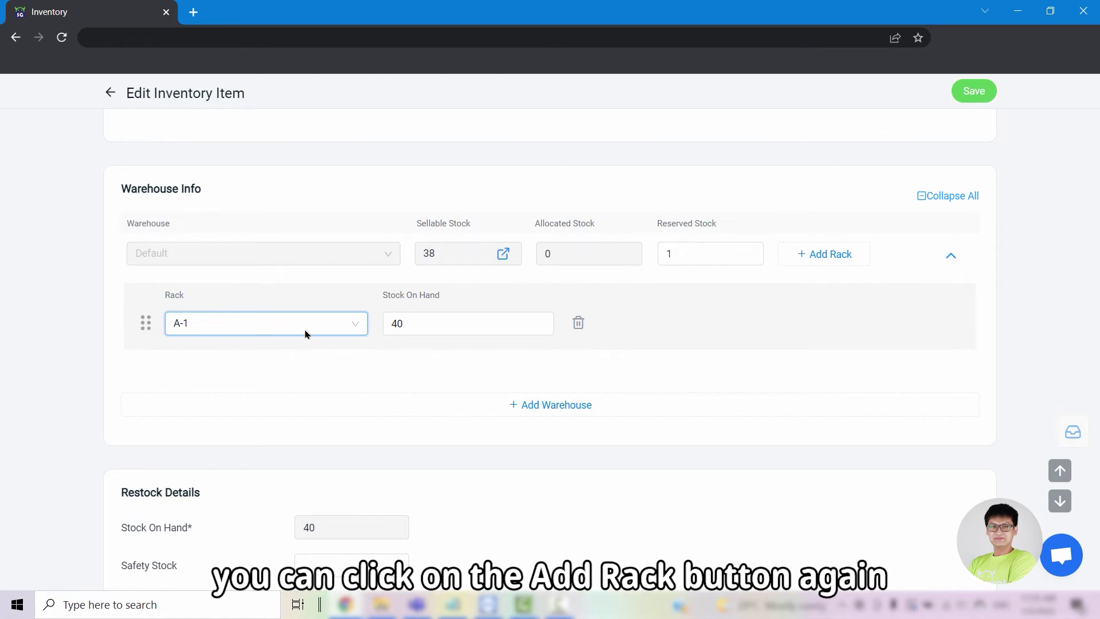
{"action": "left_click", "coordinate": [840, 261]}
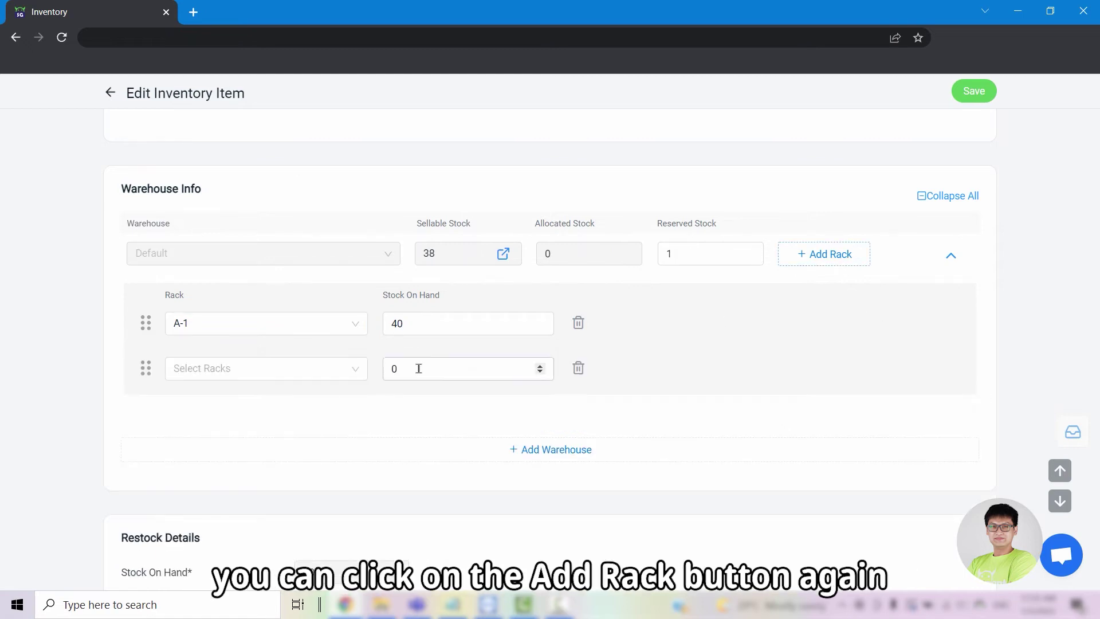
{"action": "left_click", "coordinate": [255, 368]}
{"action": "left_click", "coordinate": [260, 403]}
{"action": "left_click", "coordinate": [424, 366]}
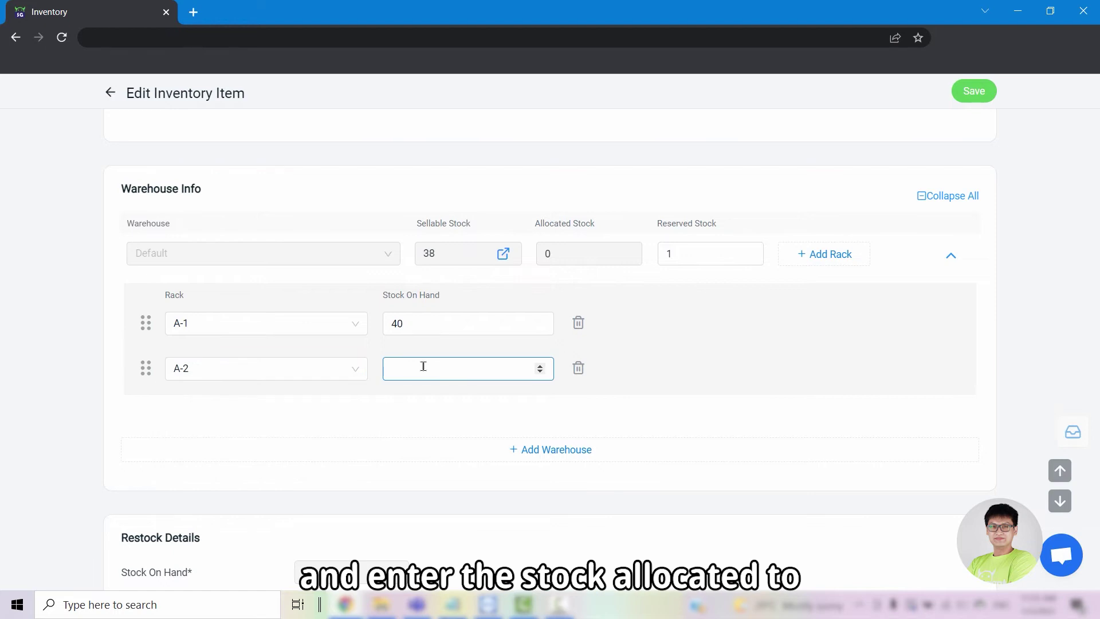
{"action": "type", "text": "20"}
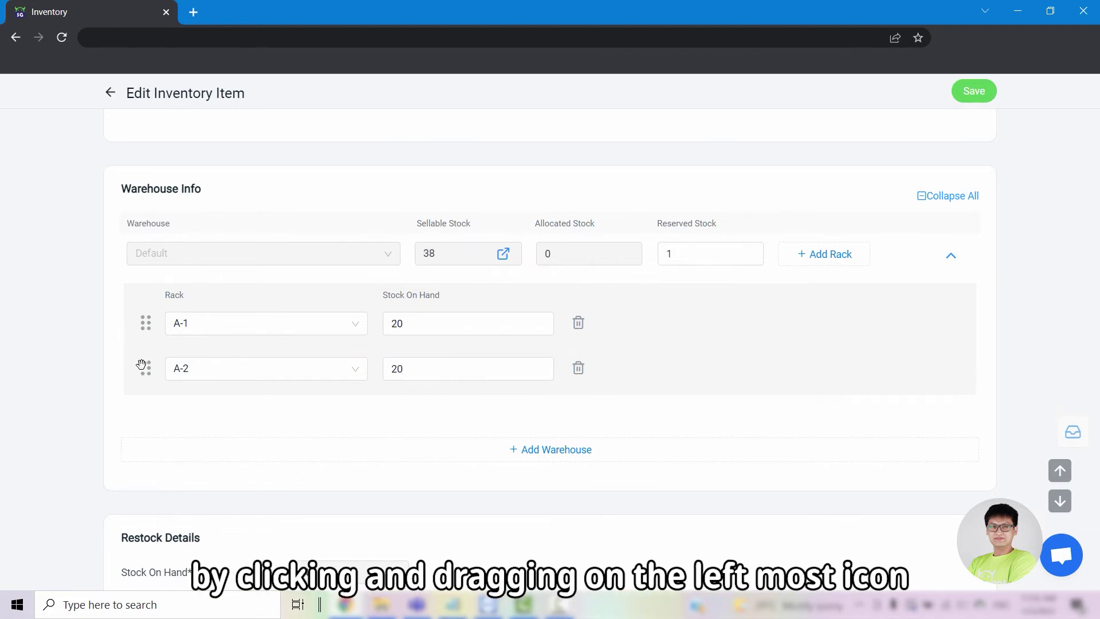
{"action": "left_click_drag", "start_coordinate": [141, 365], "coordinate": [144, 317]}
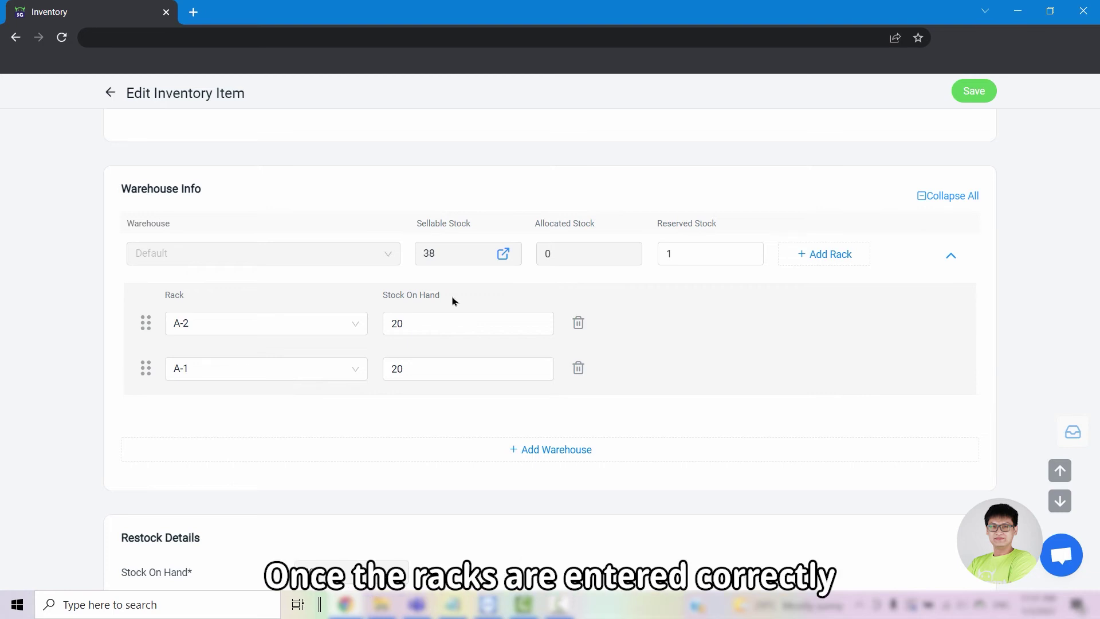
- Save the rack split and generate an Item Rack Assignment export covering all warehouses
{"action": "left_click", "coordinate": [972, 96]}
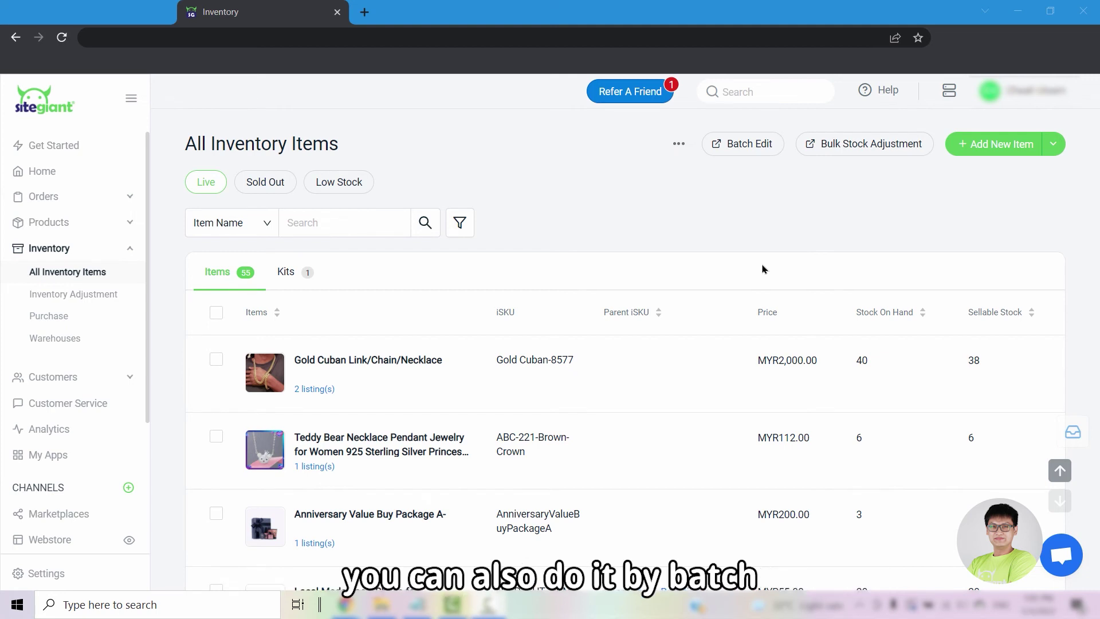
{"action": "left_click", "coordinate": [731, 150]}
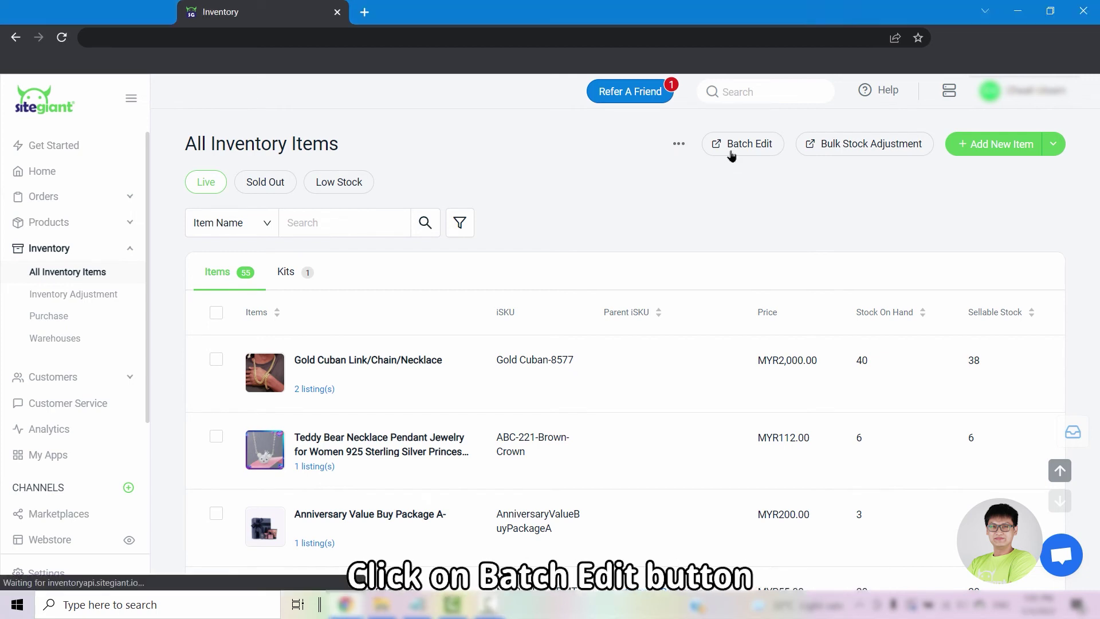
{"action": "left_click", "coordinate": [269, 297]}
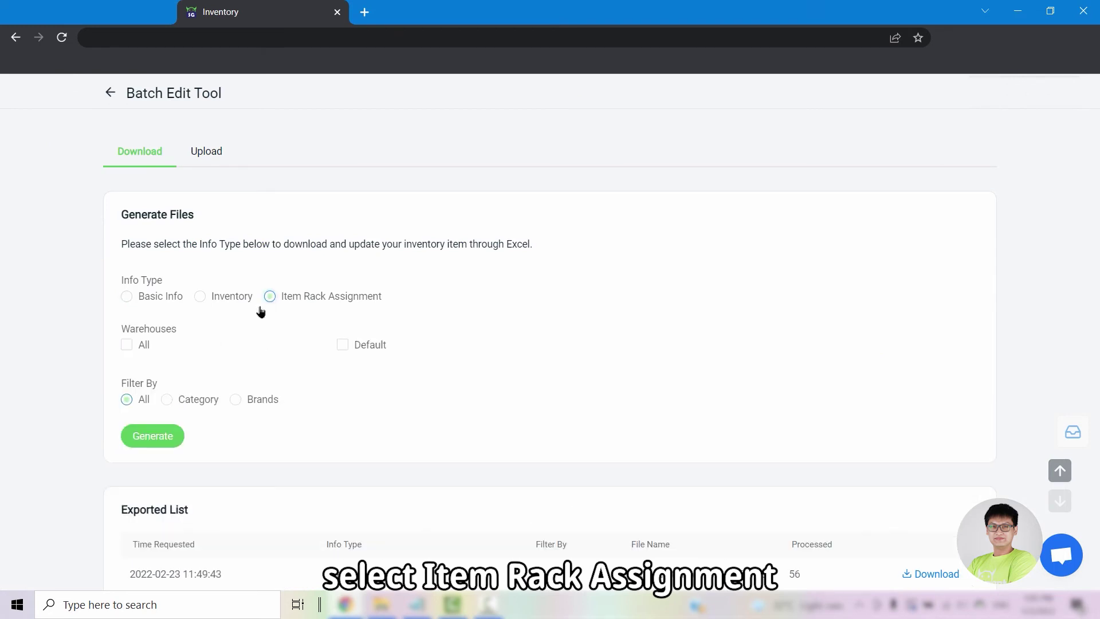
{"action": "left_click", "coordinate": [129, 346]}
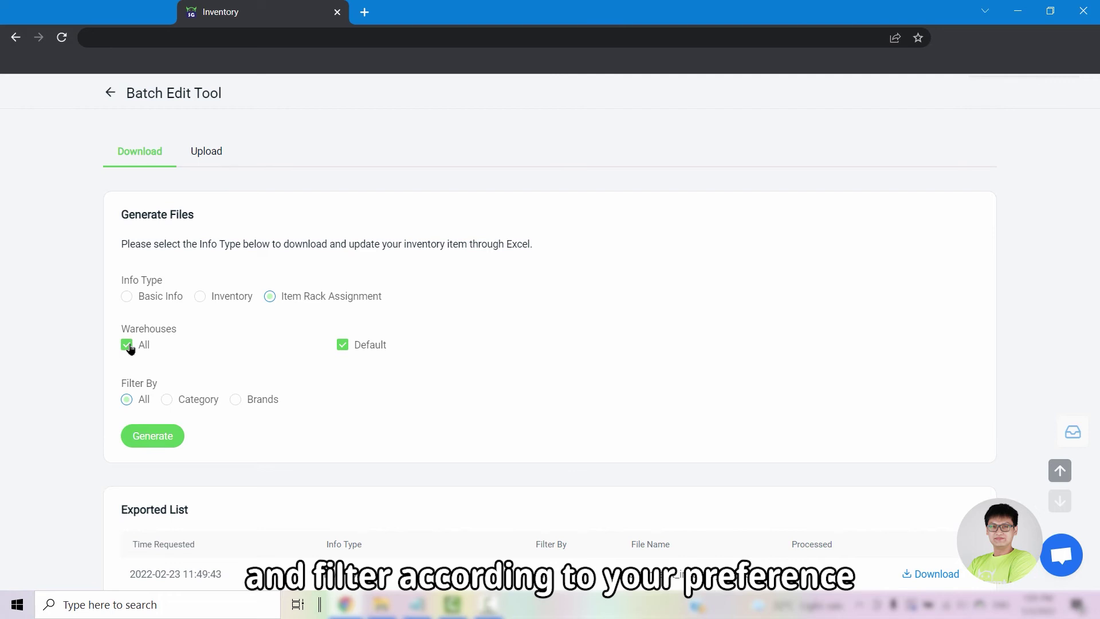
{"action": "left_click", "coordinate": [169, 449]}
{"action": "scroll", "coordinate": [125, 444], "scroll_direction": "down", "scroll_amount": 2}
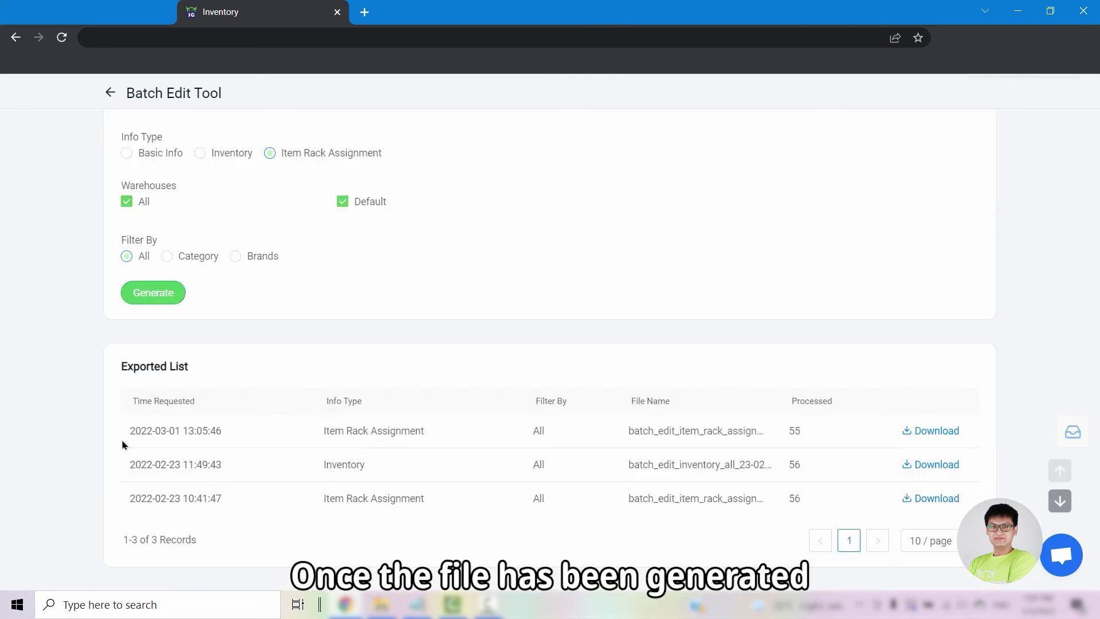
- Download the new rack assignment export file and reopen the Batch Edit tool
{"action": "left_click", "coordinate": [949, 439]}
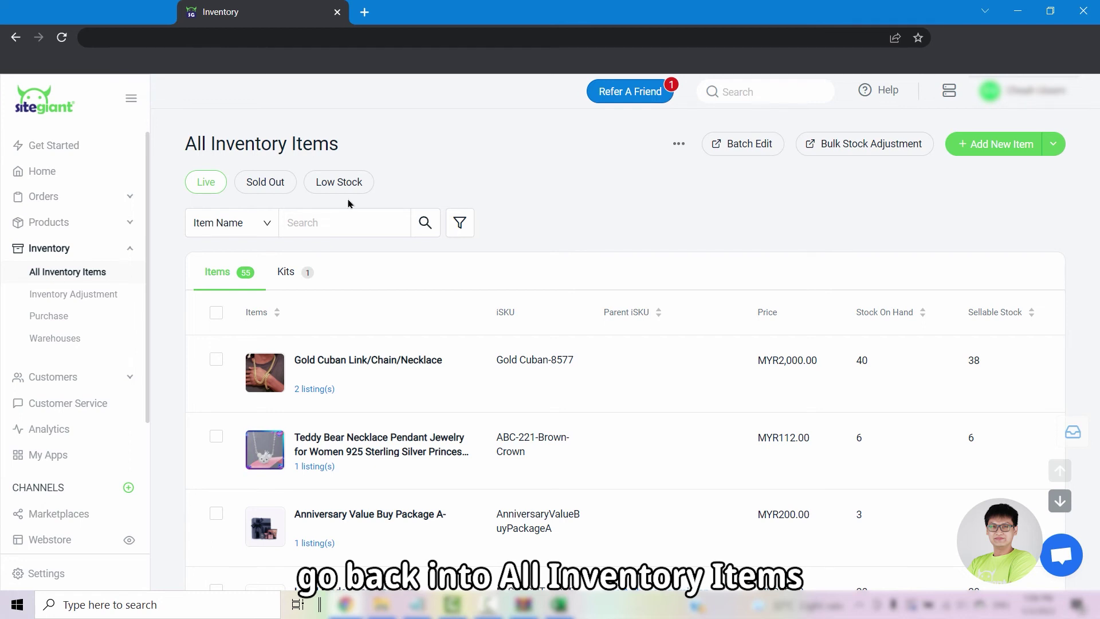
{"action": "left_click", "coordinate": [731, 147]}
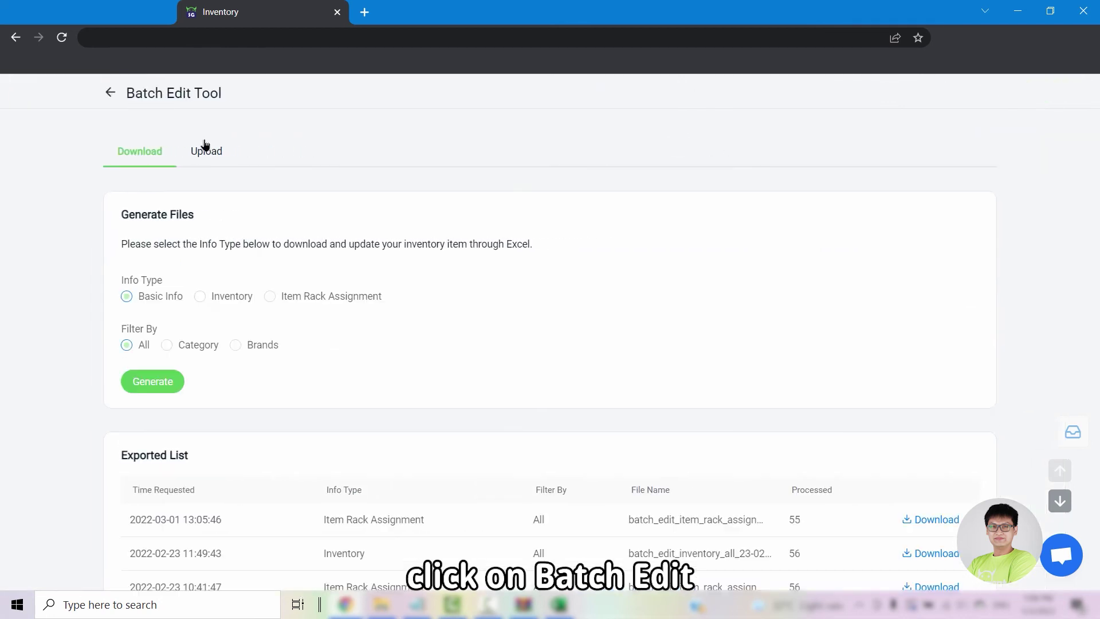
- Upload the edited item rack assignment xlsx file and continue to its validation preview
{"action": "left_click", "coordinate": [213, 151]}
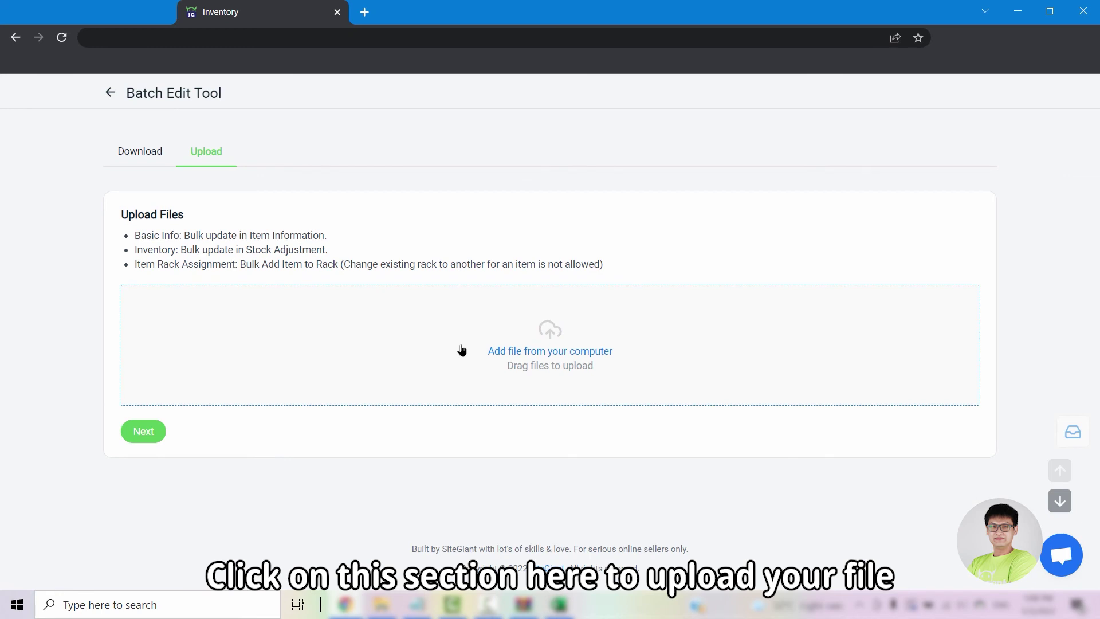
{"action": "left_click", "coordinate": [459, 348]}
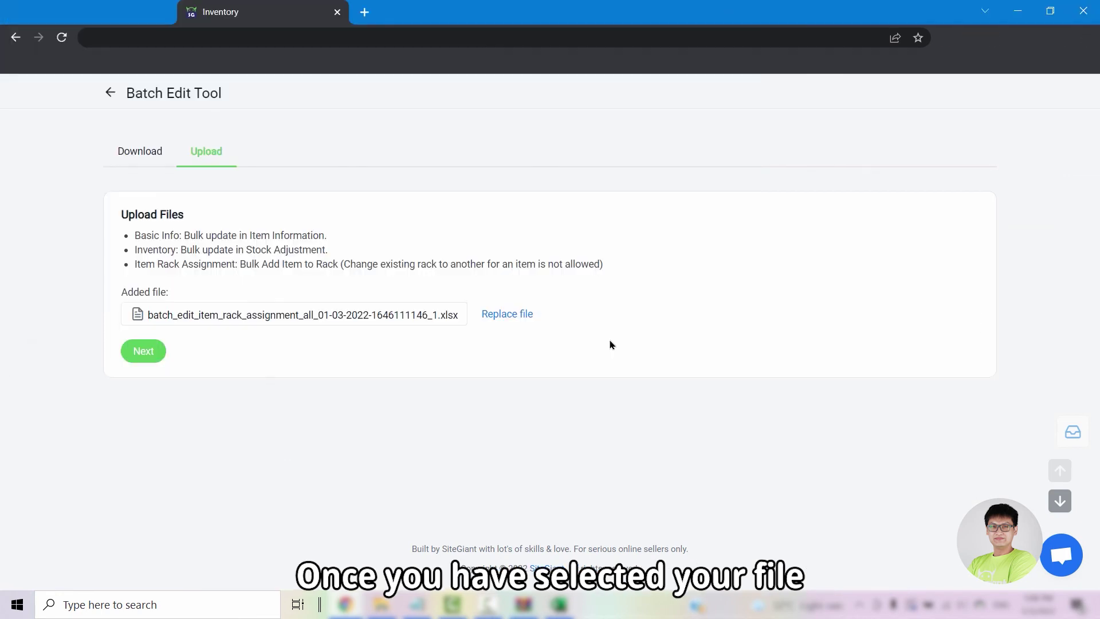
{"action": "left_click", "coordinate": [141, 351]}
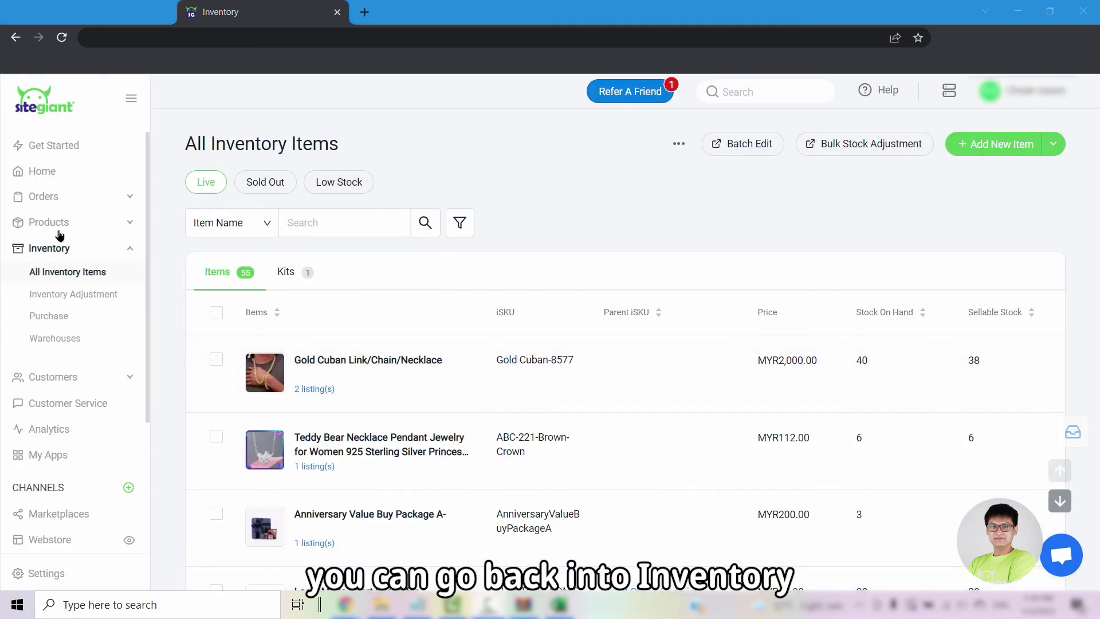
- Open Inventory > Warehouses and scroll the rack table of items and quantities
{"action": "left_click", "coordinate": [57, 338]}
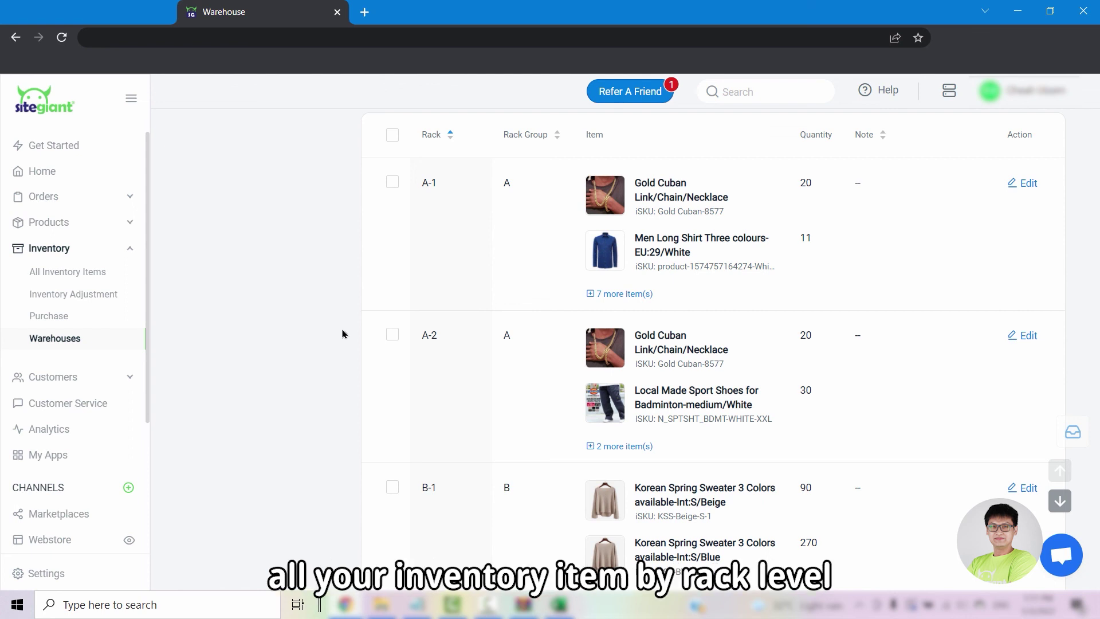
{"action": "scroll", "coordinate": [348, 317], "scroll_direction": "down", "scroll_amount": 5}
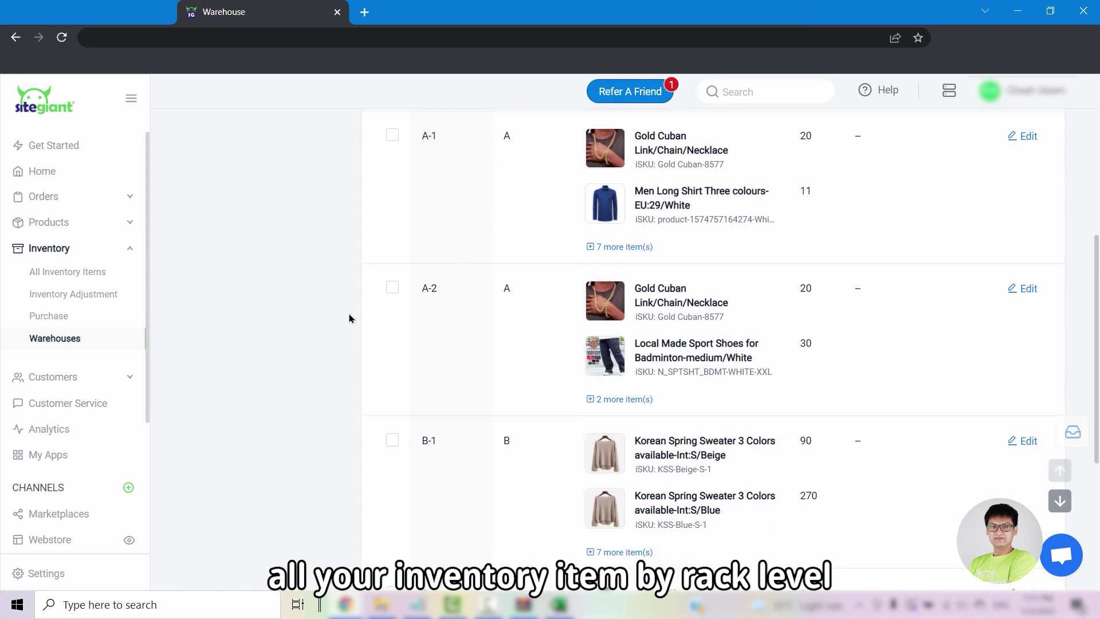